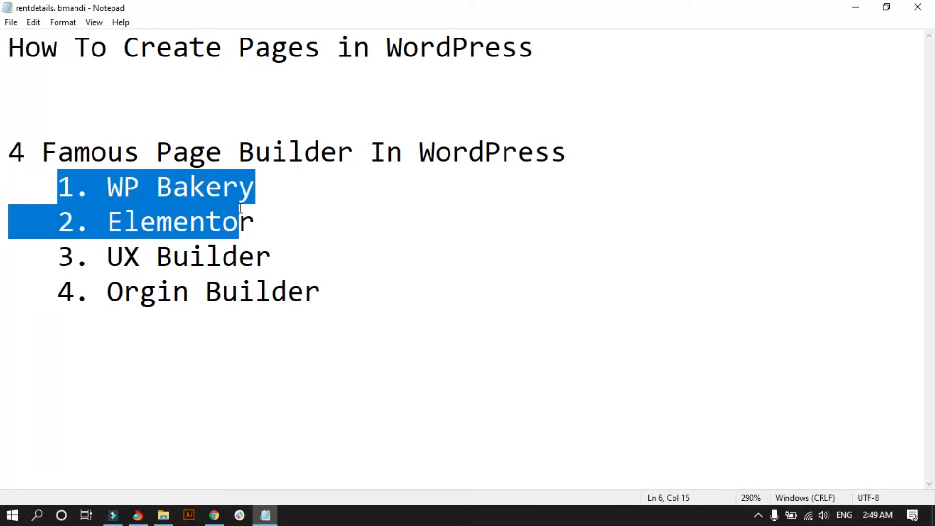
Step: Review the four page builders listed in the notes: WP Bakery, Elementor, UX Builder and Orgin Builder
{"action": "left_click_drag", "start_coordinate": [251, 194], "coordinate": [133, 188]}
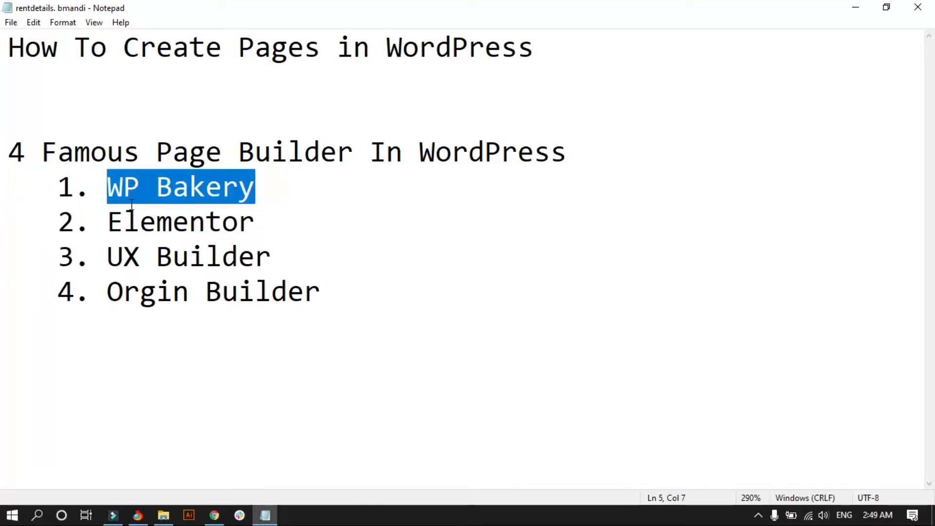
{"action": "left_click_drag", "start_coordinate": [108, 223], "coordinate": [229, 233]}
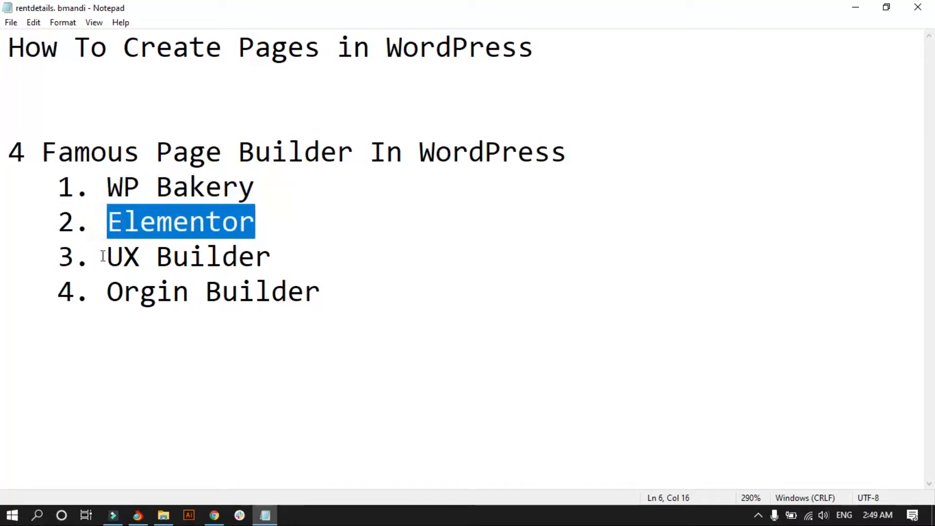
{"action": "left_click_drag", "start_coordinate": [103, 257], "coordinate": [293, 260]}
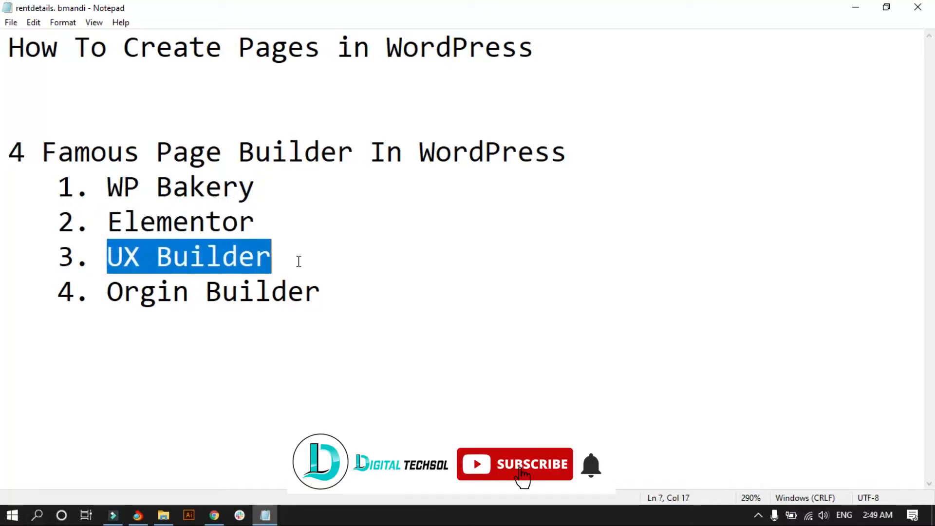
{"action": "left_click_drag", "start_coordinate": [329, 291], "coordinate": [113, 294]}
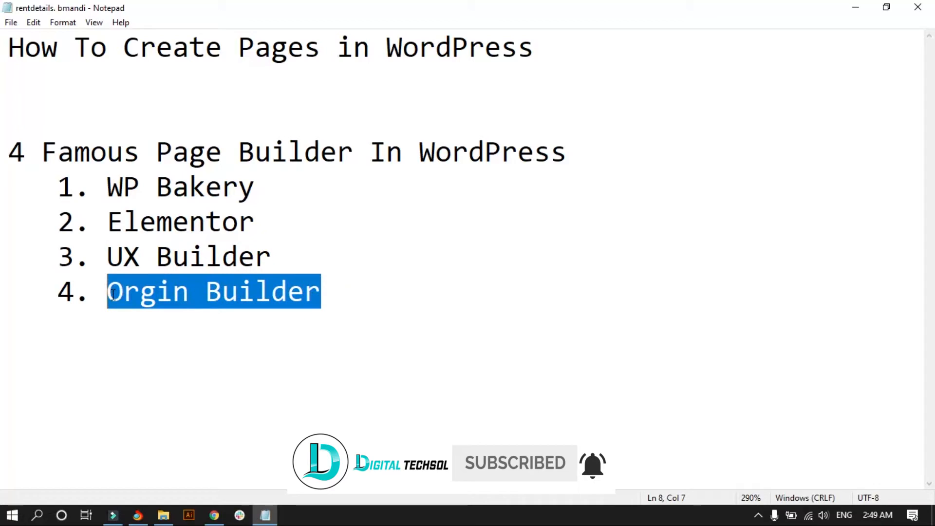
{"action": "left_click", "coordinate": [349, 291]}
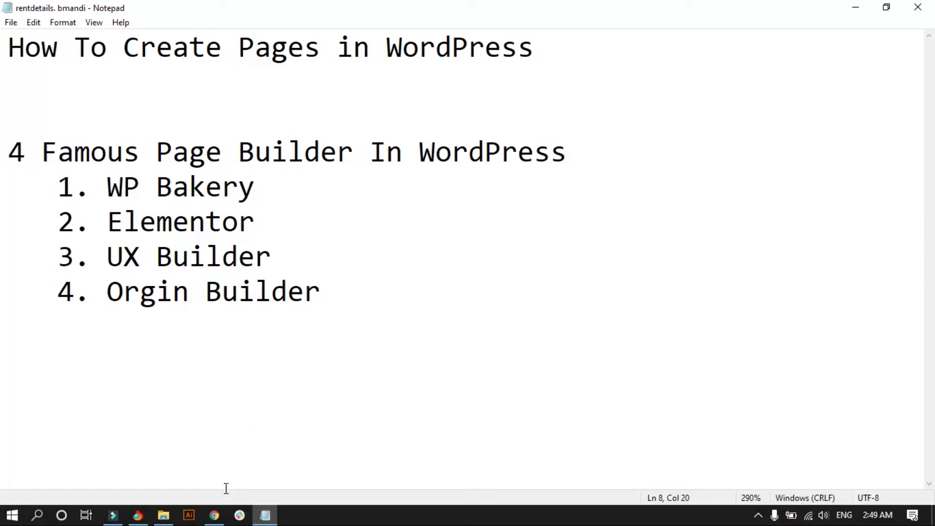
Step: Switch to Chrome and view the Pages options in the TBRANDPK WordPress dashboard
{"action": "mouse_move", "coordinate": [213, 520]}
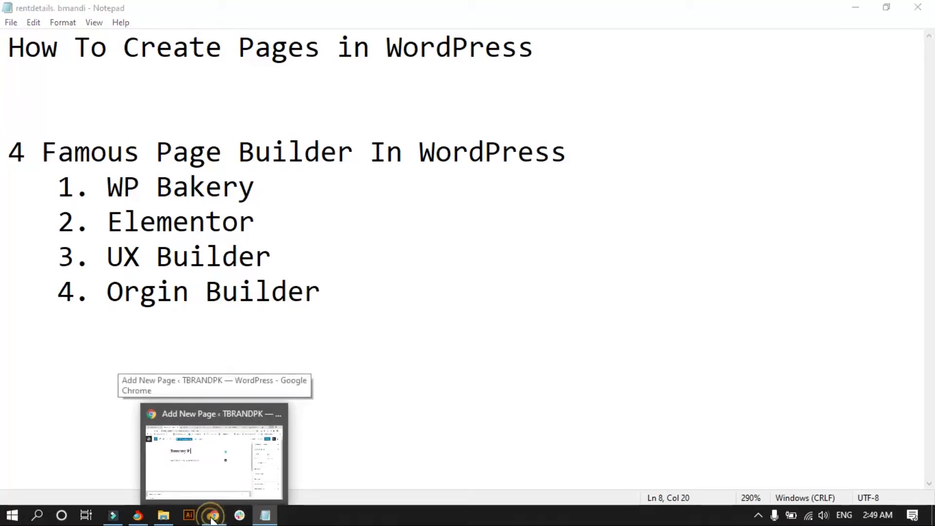
{"action": "left_click", "coordinate": [213, 520]}
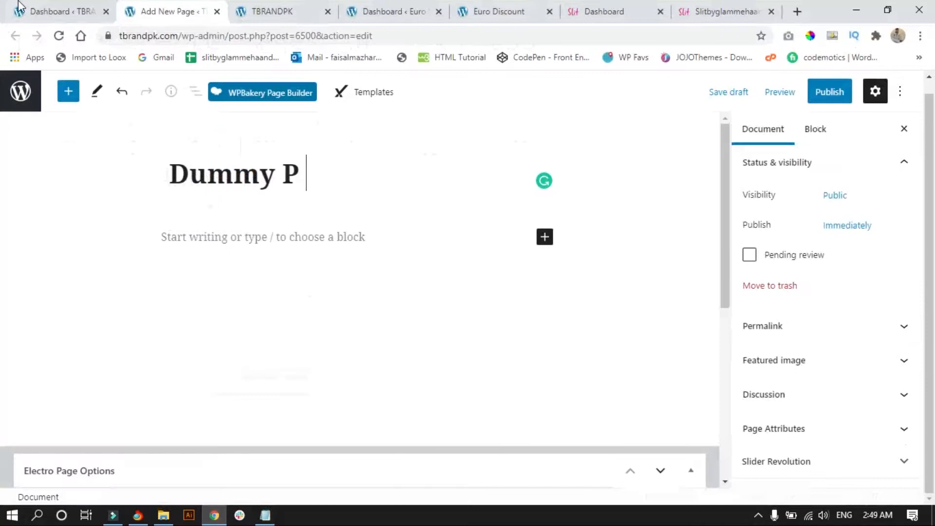
{"action": "left_click", "coordinate": [47, 11]}
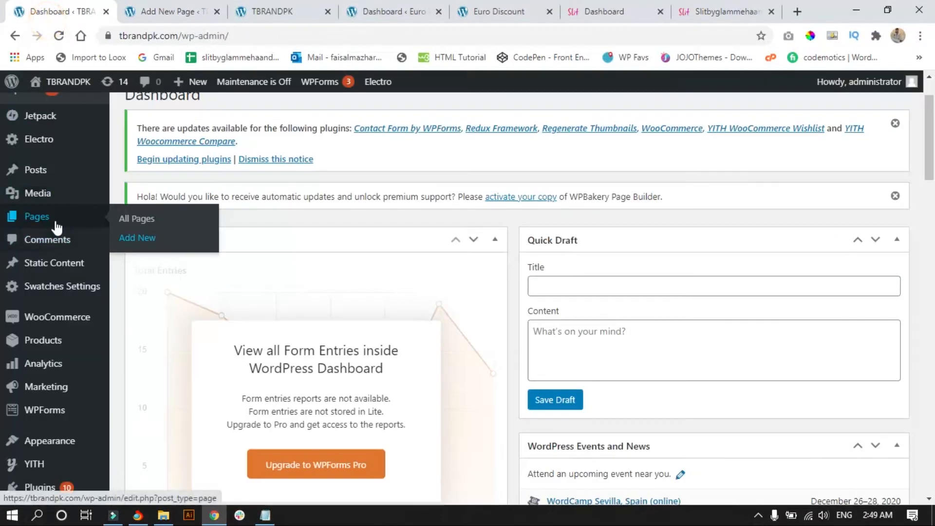
{"action": "scroll", "coordinate": [57, 226], "scroll_direction": "up", "scroll_amount": 2}
{"action": "scroll", "coordinate": [58, 188], "scroll_direction": "down", "scroll_amount": 3}
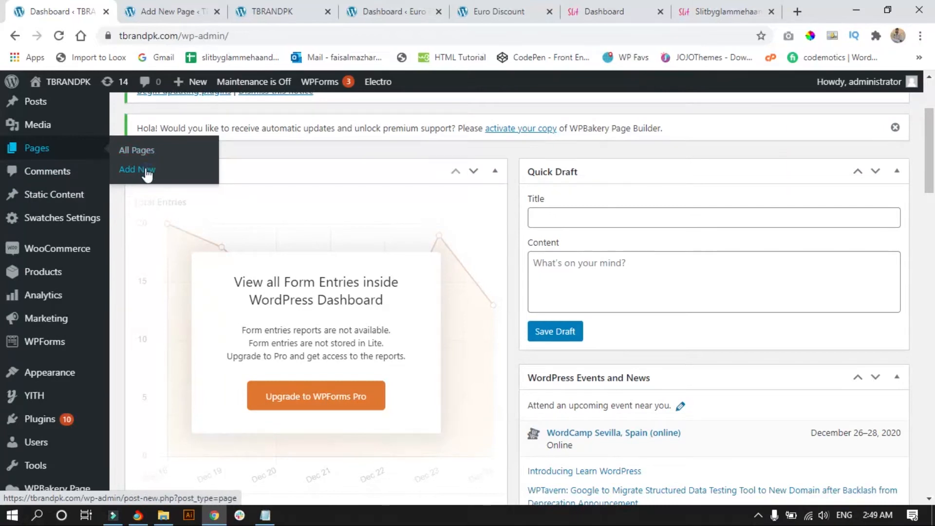
Step: Return to the new TBRANDPK page, complete its title as "Dummy Page" and publish it
{"action": "left_click", "coordinate": [166, 12]}
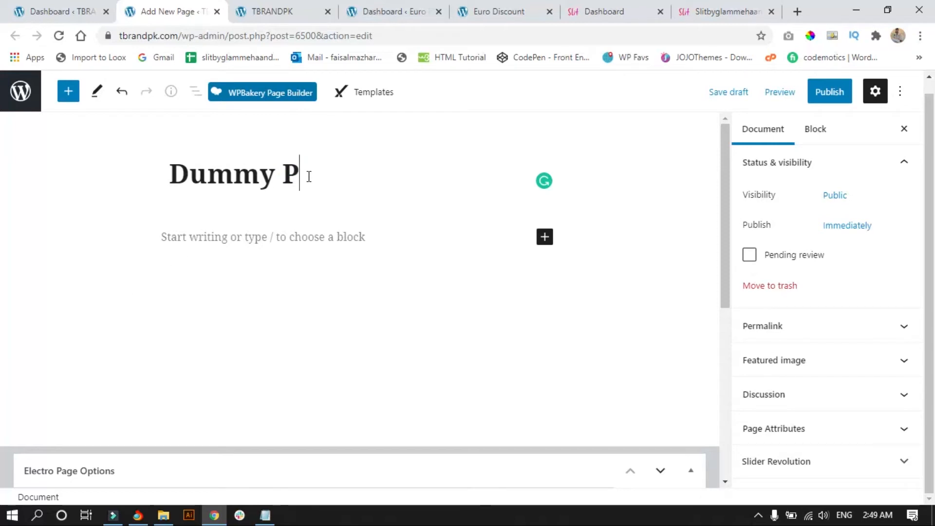
{"action": "type", "text": "age"}
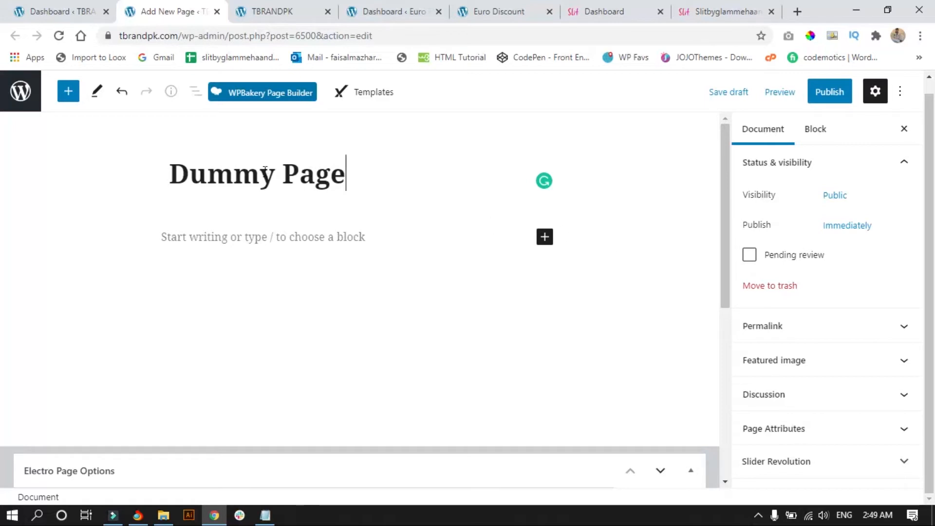
{"action": "left_click", "coordinate": [615, 197]}
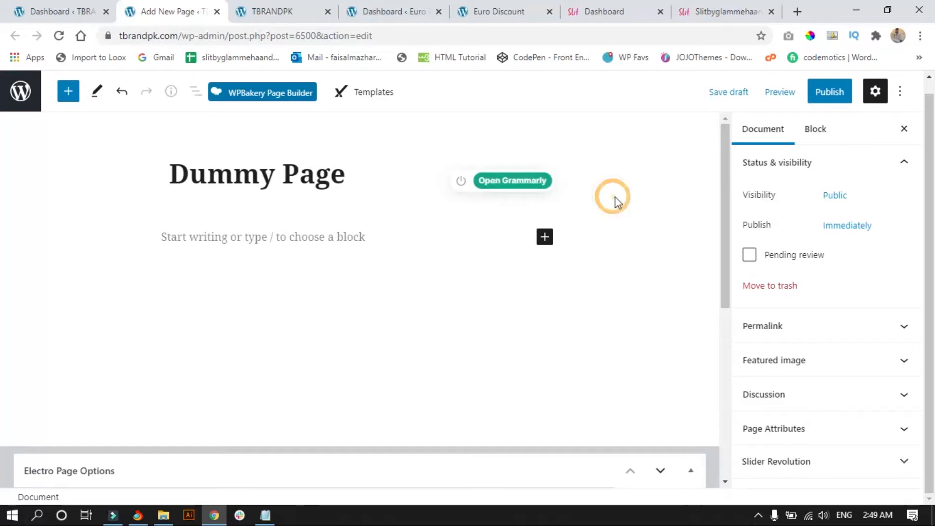
{"action": "left_click", "coordinate": [839, 95]}
{"action": "left_click", "coordinate": [780, 93]}
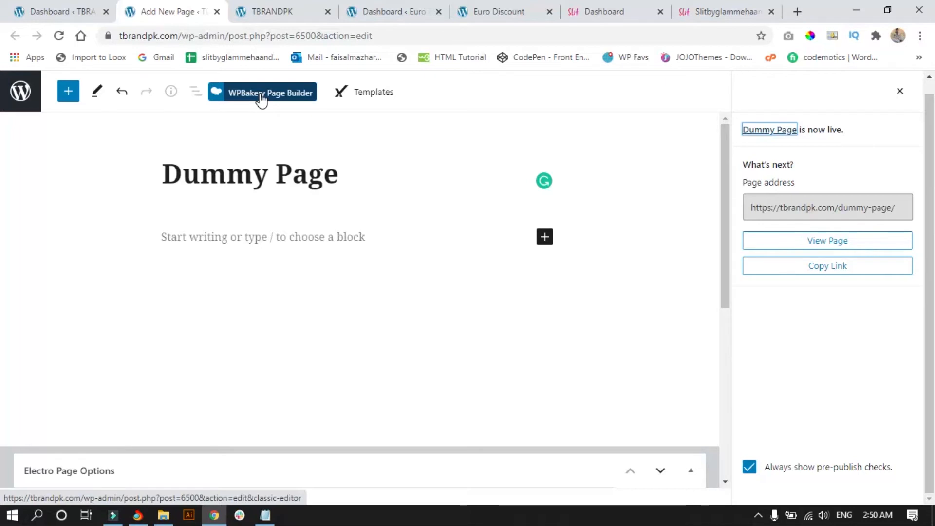
Step: Open a new page editor for the Euro Discount site in a separate browser tab
{"action": "left_click", "coordinate": [164, 178]}
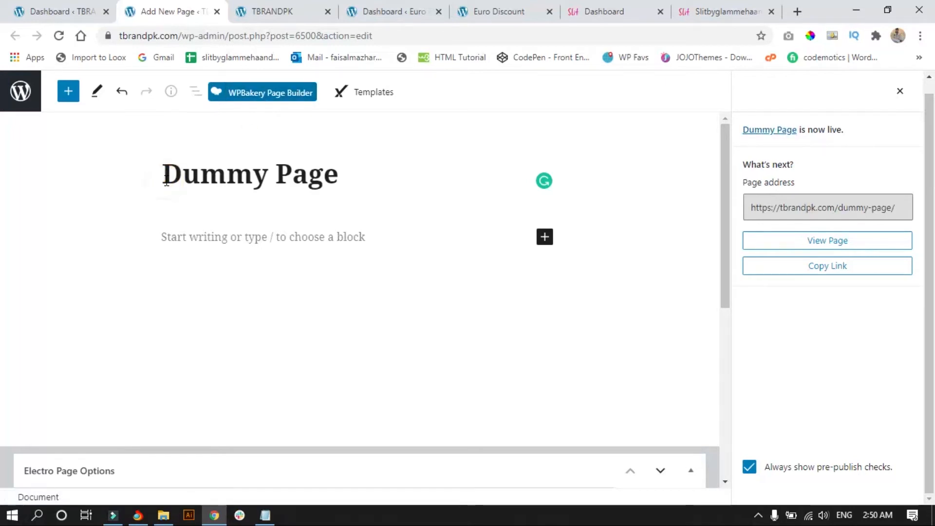
{"action": "left_click_drag", "start_coordinate": [166, 180], "coordinate": [358, 186]}
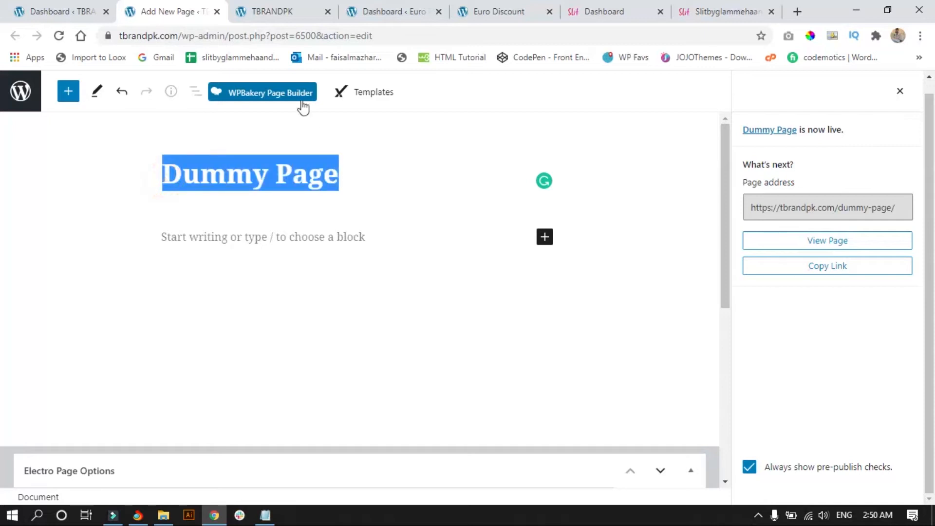
{"action": "left_click", "coordinate": [415, 10]}
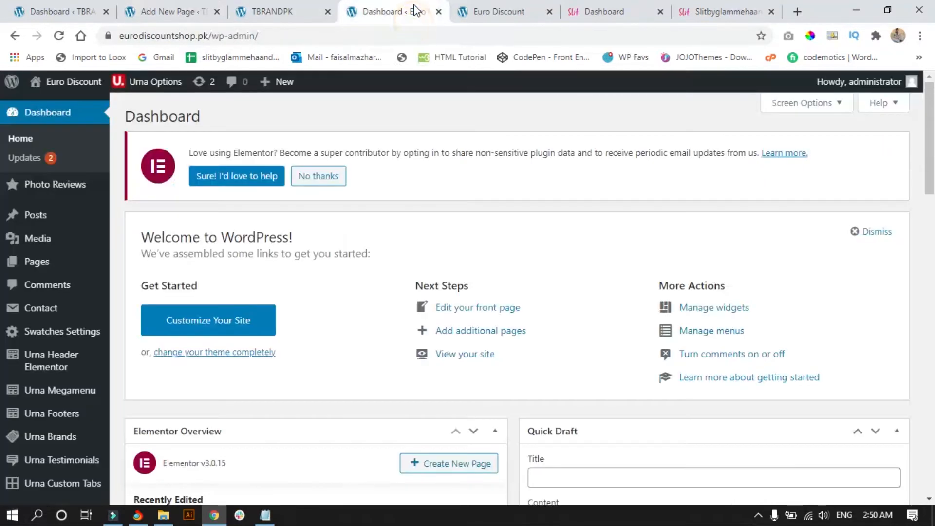
{"action": "mouse_move", "coordinate": [55, 270]}
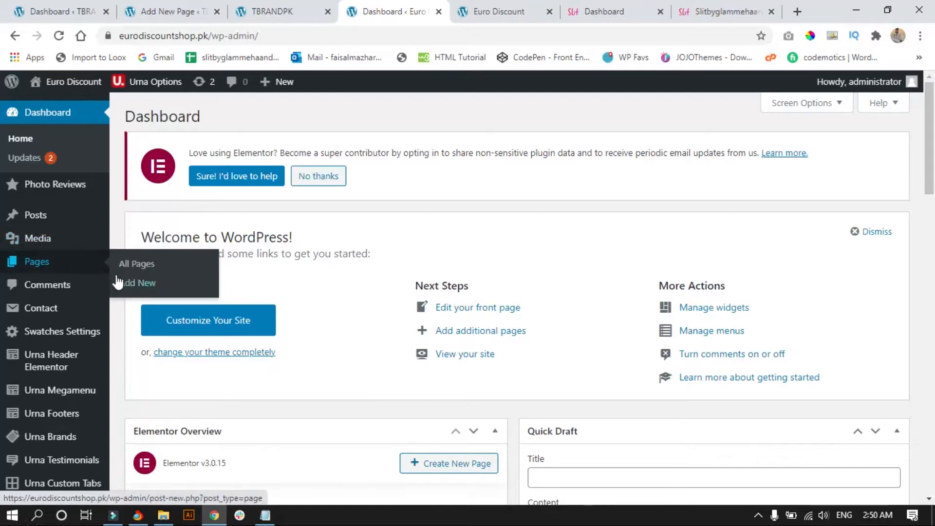
{"action": "middle_click", "coordinate": [134, 266]}
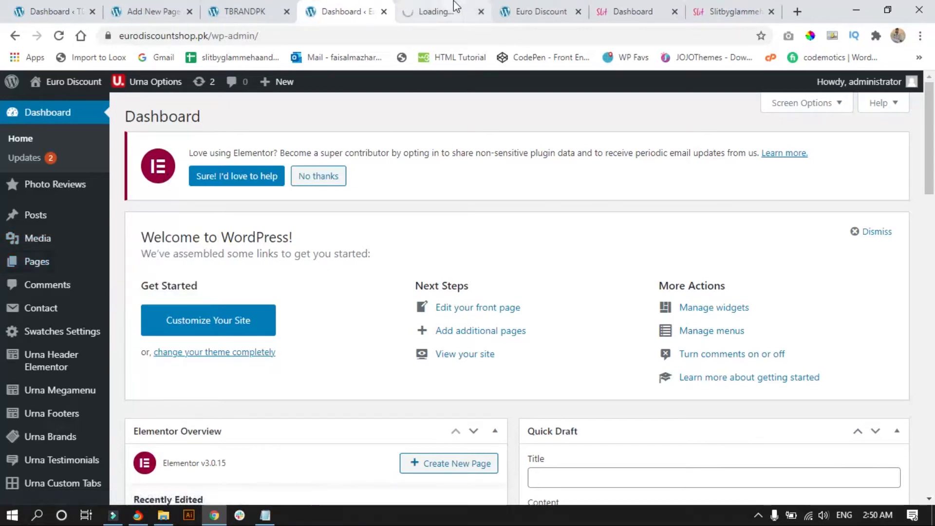
{"action": "left_click", "coordinate": [452, 7]}
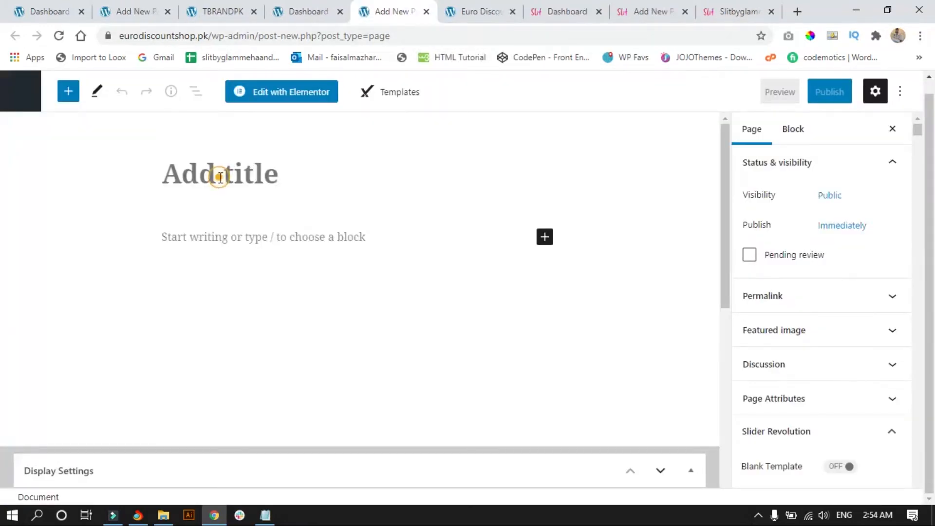
Step: Title the new Euro Discount page "DummyPage" and publish it
{"action": "left_click", "coordinate": [221, 177]}
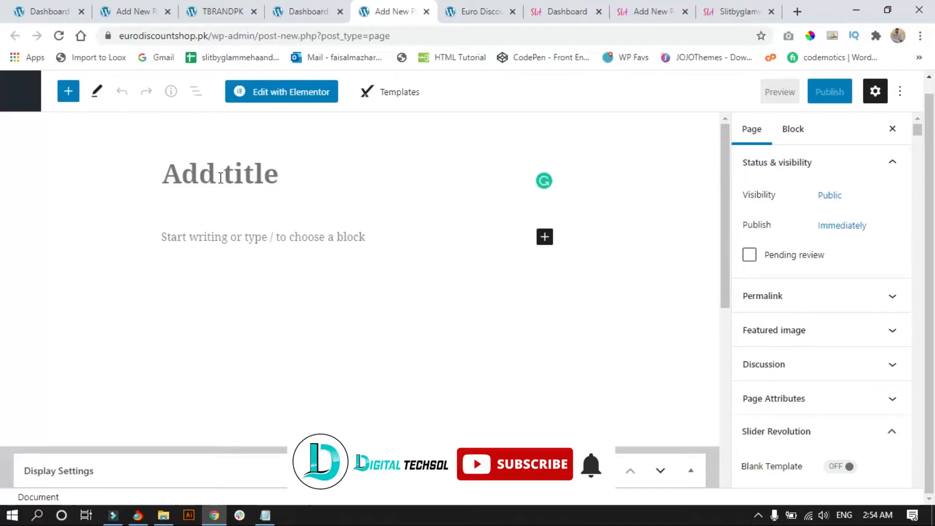
{"action": "type", "text": "Dummy"}
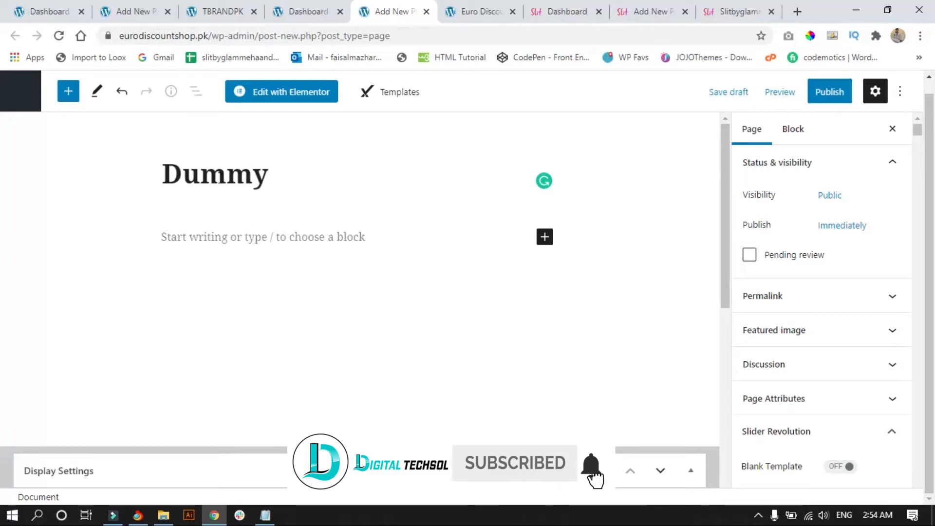
{"action": "type", "text": "Page"}
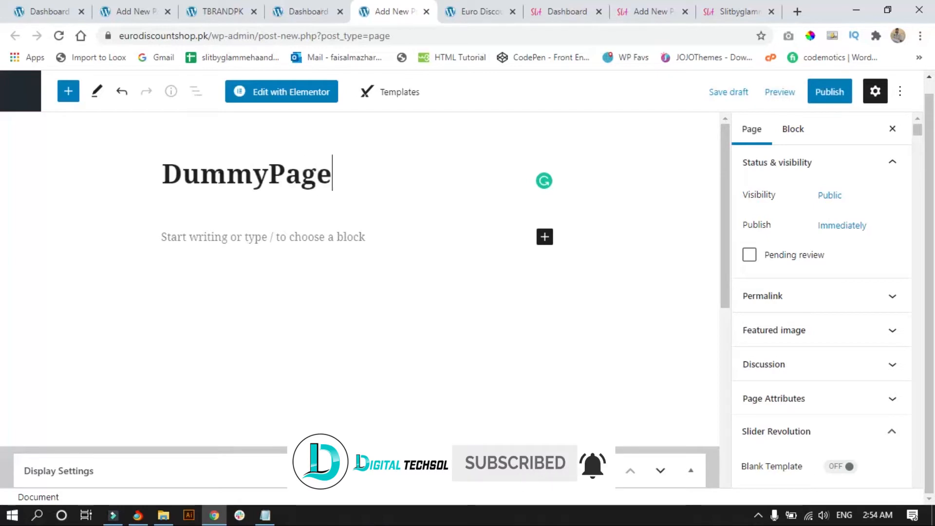
{"action": "left_click", "coordinate": [828, 93]}
{"action": "left_click", "coordinate": [795, 95]}
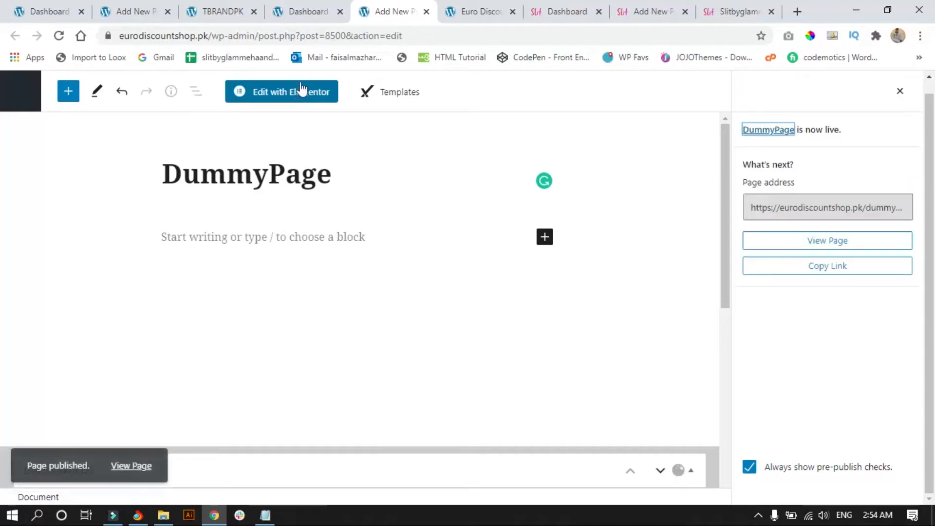
Step: Open TBRANDPK's Dummy Page with WPBakery Page Builder and the Euro Discount DummyPage with Elementor
{"action": "left_click", "coordinate": [136, 10]}
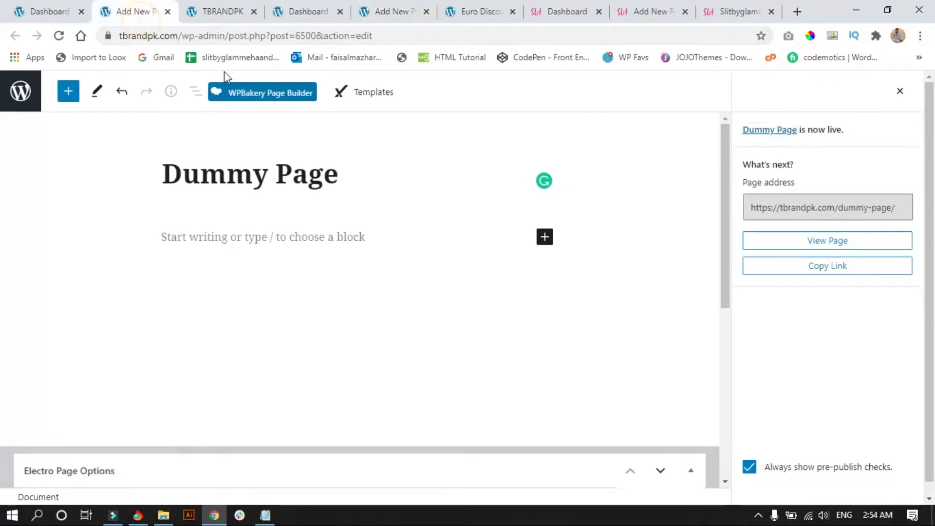
{"action": "left_click", "coordinate": [264, 94]}
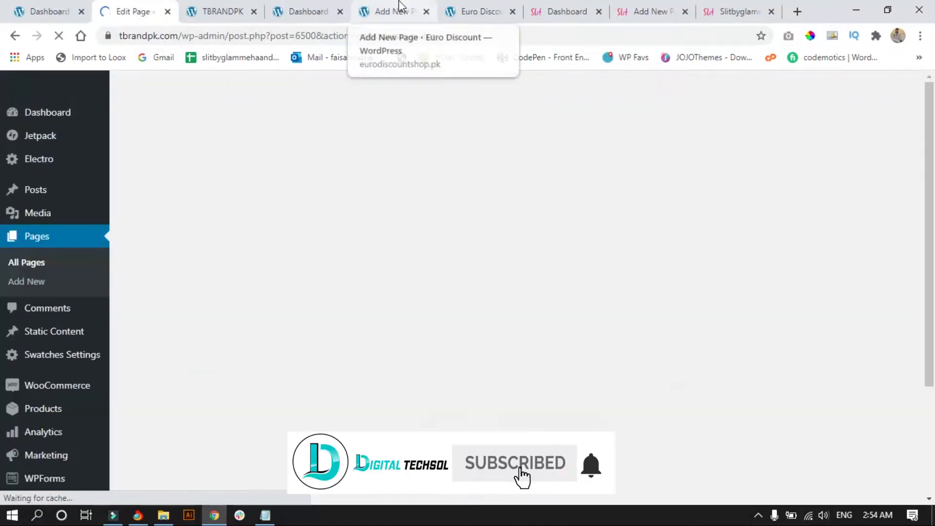
{"action": "left_click", "coordinate": [399, 5]}
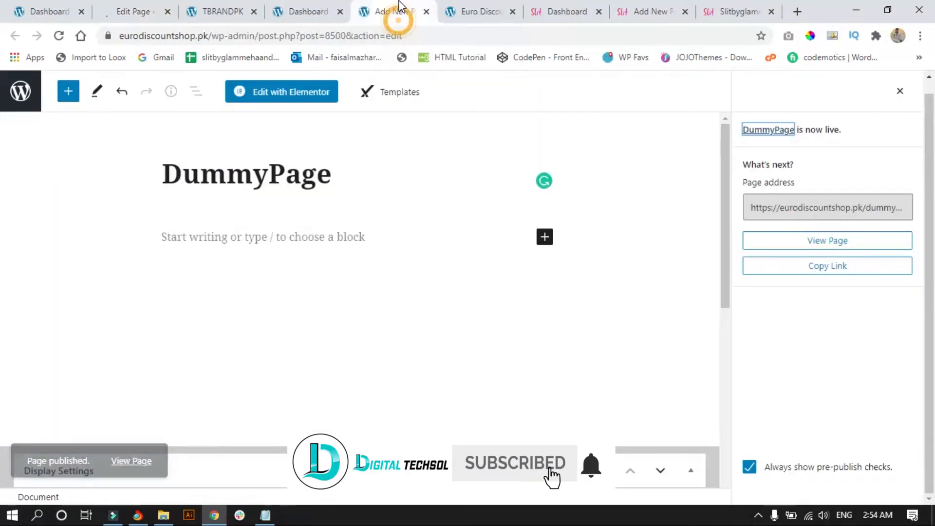
{"action": "left_click", "coordinate": [283, 95]}
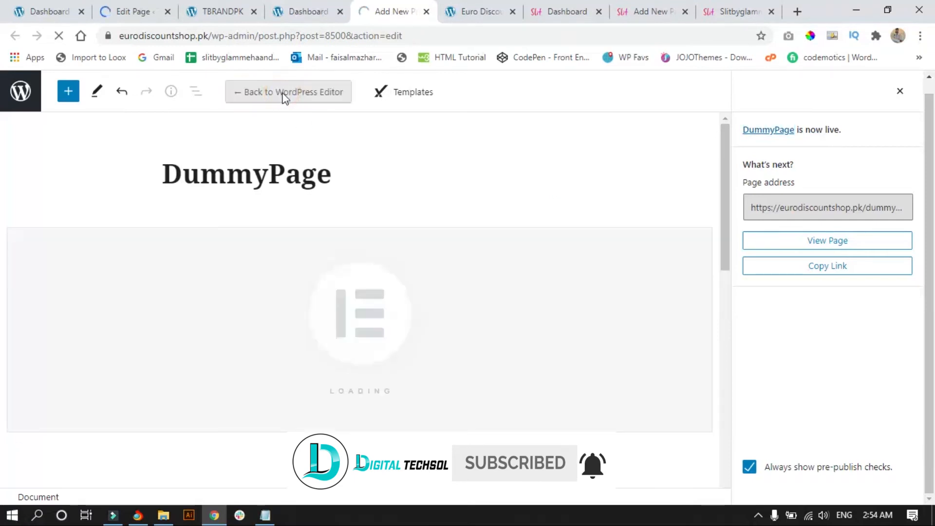
Step: Return to TBRANDPK's Dummy Page and switch it to the WPBakery Backend Editor
{"action": "left_click", "coordinate": [129, 6]}
{"action": "scroll", "coordinate": [246, 222], "scroll_direction": "down", "scroll_amount": 3}
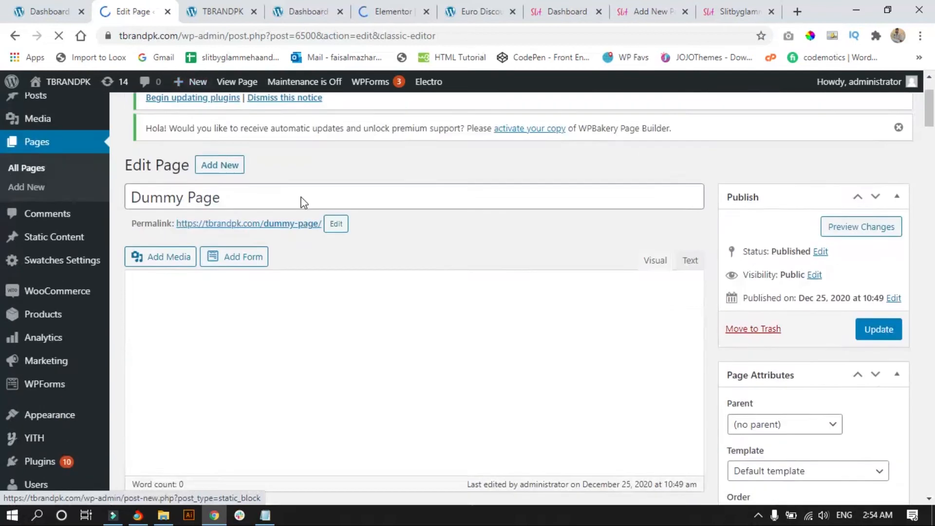
{"action": "left_click", "coordinate": [383, 7]}
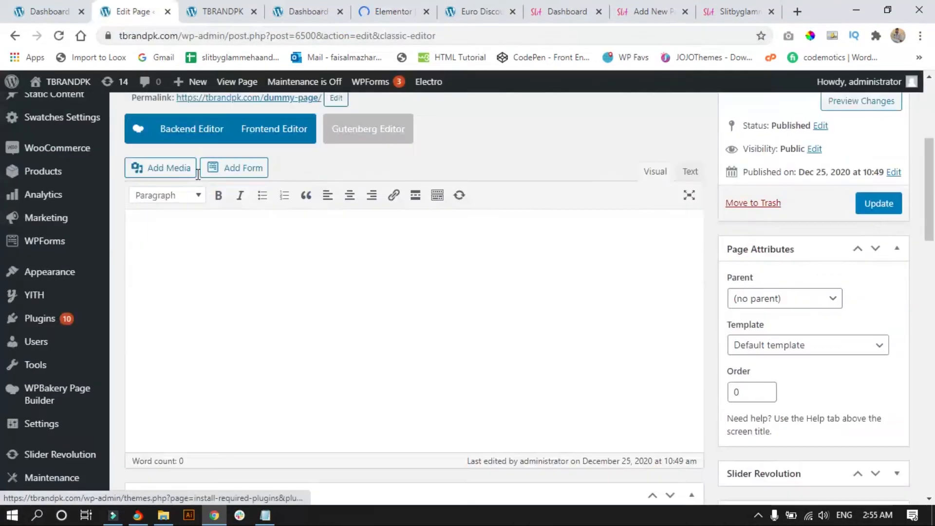
{"action": "scroll", "coordinate": [197, 175], "scroll_direction": "down", "scroll_amount": 5}
{"action": "scroll", "coordinate": [209, 191], "scroll_direction": "up", "scroll_amount": 8}
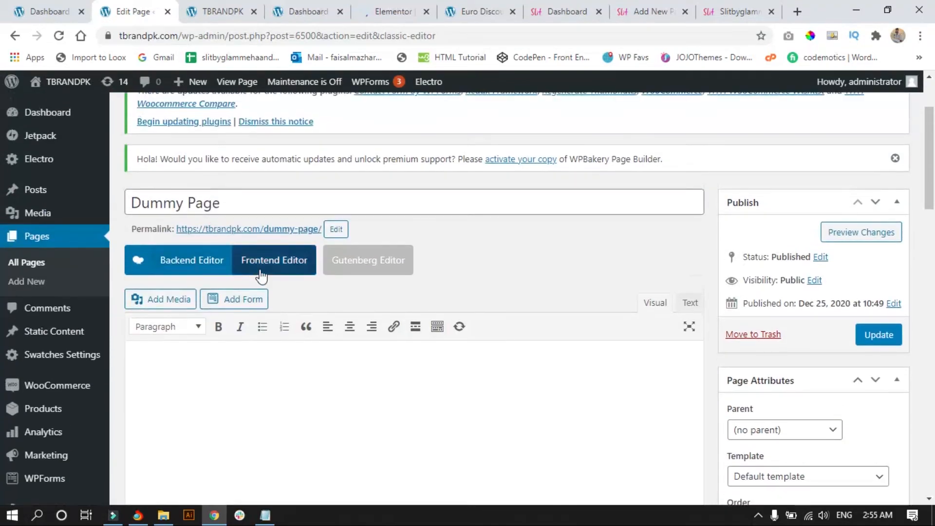
{"action": "left_click", "coordinate": [178, 265]}
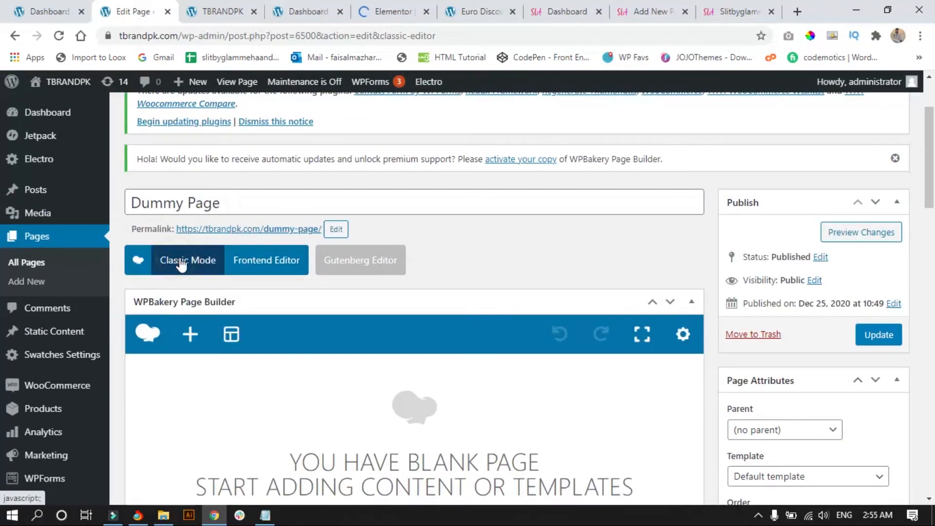
Step: Add a Row element to the blank Dummy Page in the WPBakery builder
{"action": "scroll", "coordinate": [181, 265], "scroll_direction": "down", "scroll_amount": 5}
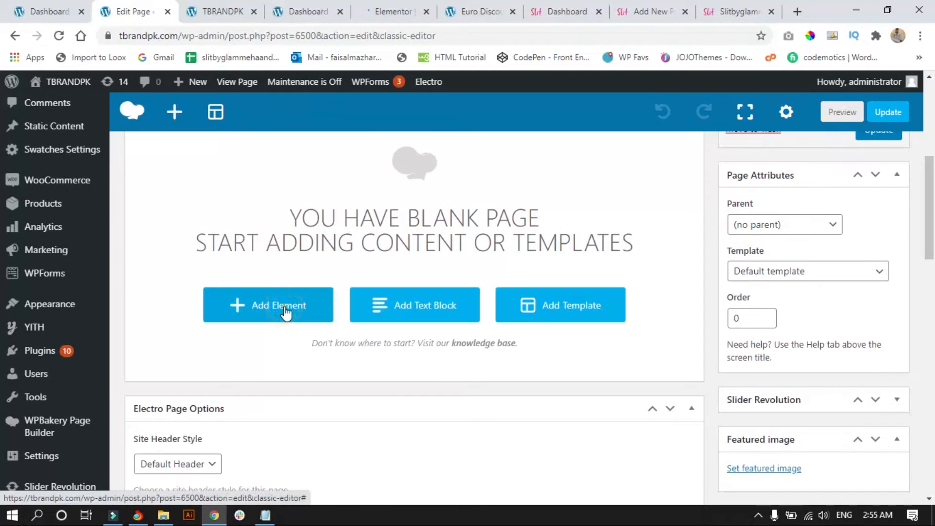
{"action": "left_click", "coordinate": [286, 312]}
{"action": "left_click", "coordinate": [144, 212]}
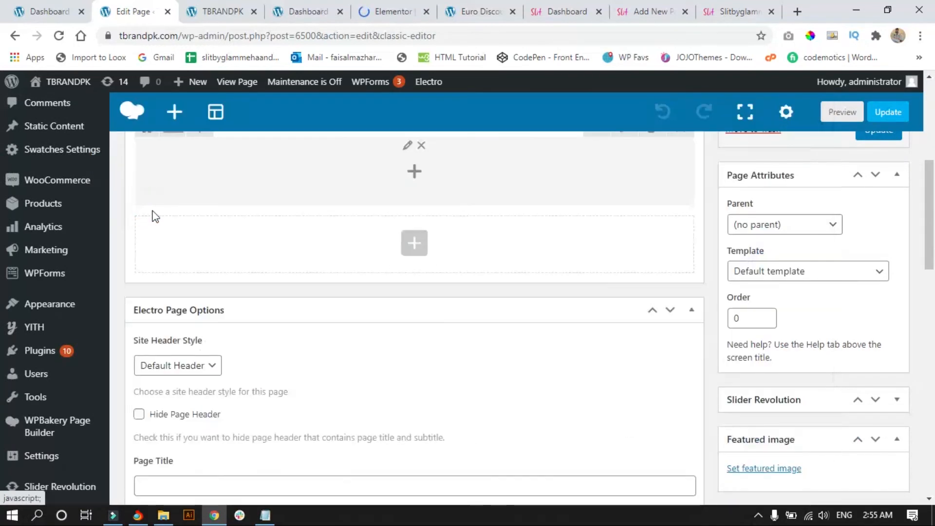
{"action": "scroll", "coordinate": [292, 234], "scroll_direction": "down", "scroll_amount": 1}
{"action": "scroll", "coordinate": [456, 251], "scroll_direction": "up", "scroll_amount": 5}
{"action": "scroll", "coordinate": [427, 304], "scroll_direction": "down", "scroll_amount": 3}
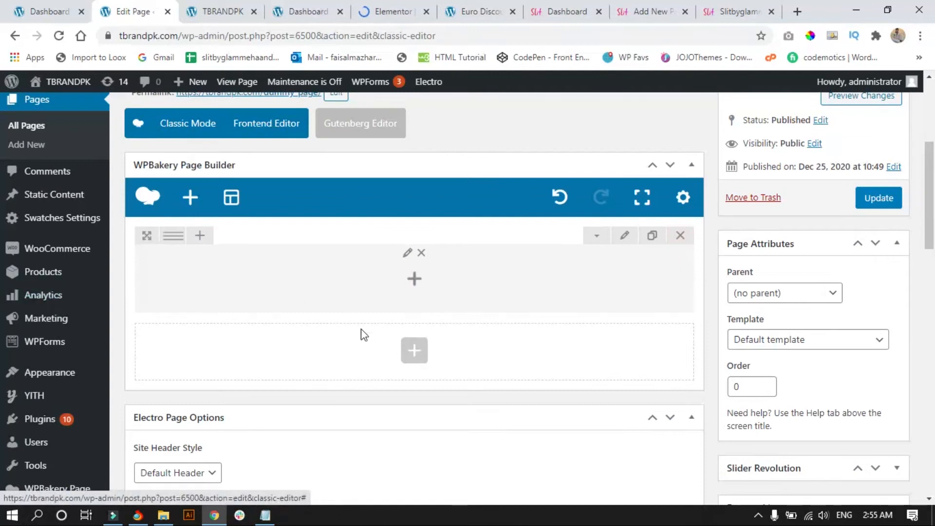
{"action": "scroll", "coordinate": [363, 335], "scroll_direction": "up", "scroll_amount": 3}
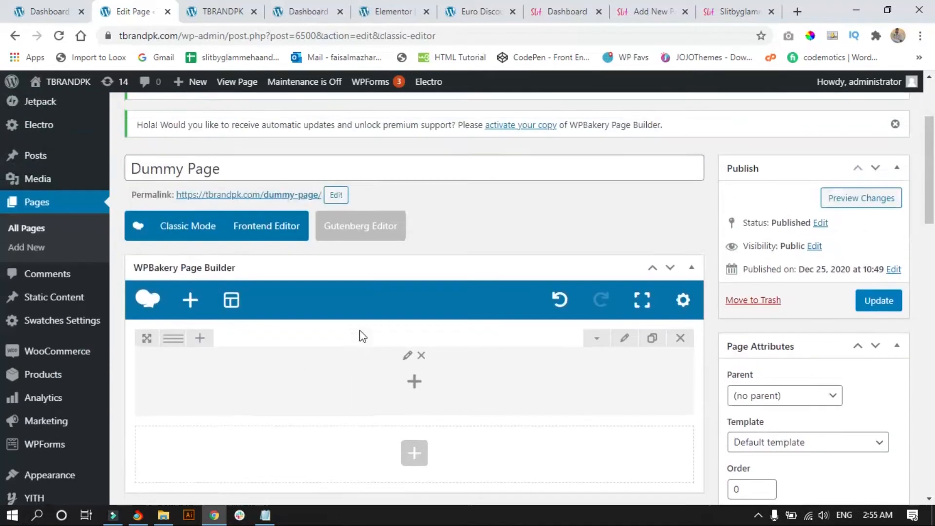
{"action": "left_click_drag", "start_coordinate": [243, 207], "coordinate": [126, 203]}
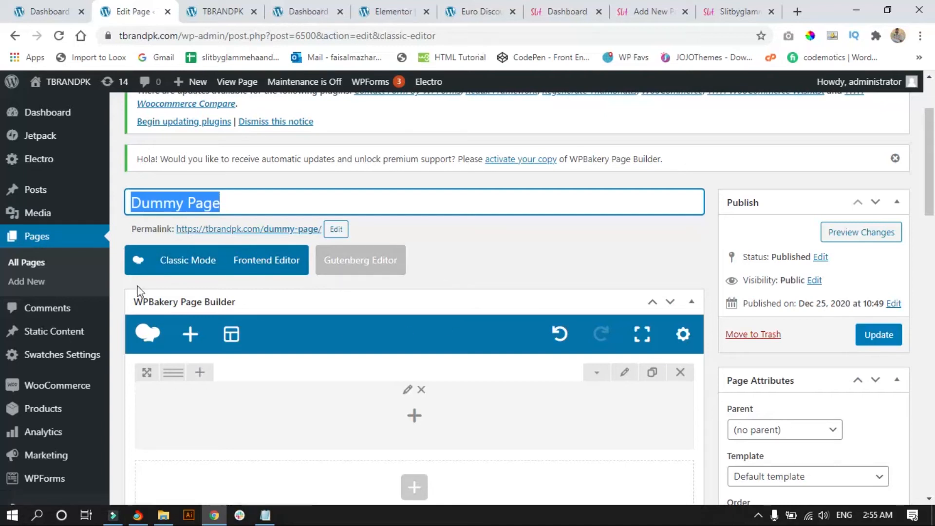
{"action": "scroll", "coordinate": [267, 271], "scroll_direction": "down", "scroll_amount": 3}
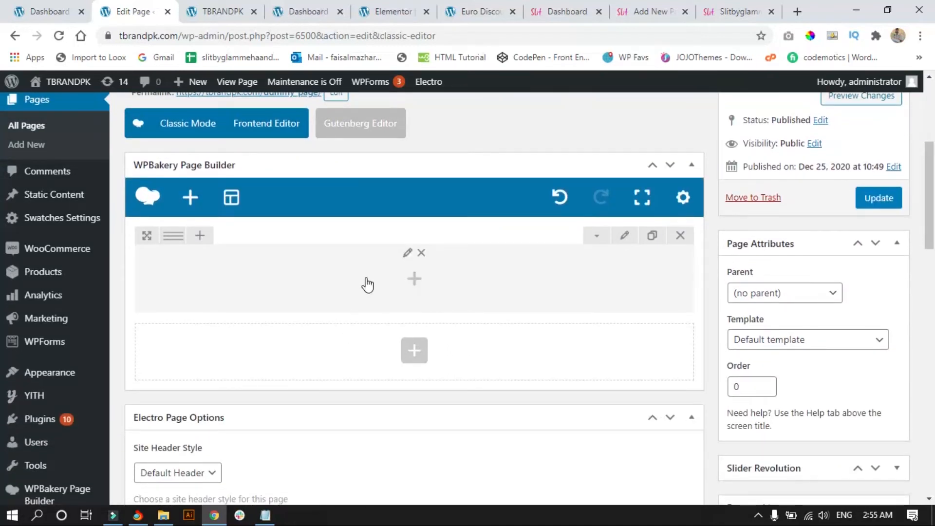
Step: Add a single-column section to Euro Discount's DummyPage in Elementor and show the widgets that can go into it
{"action": "left_click", "coordinate": [399, 1]}
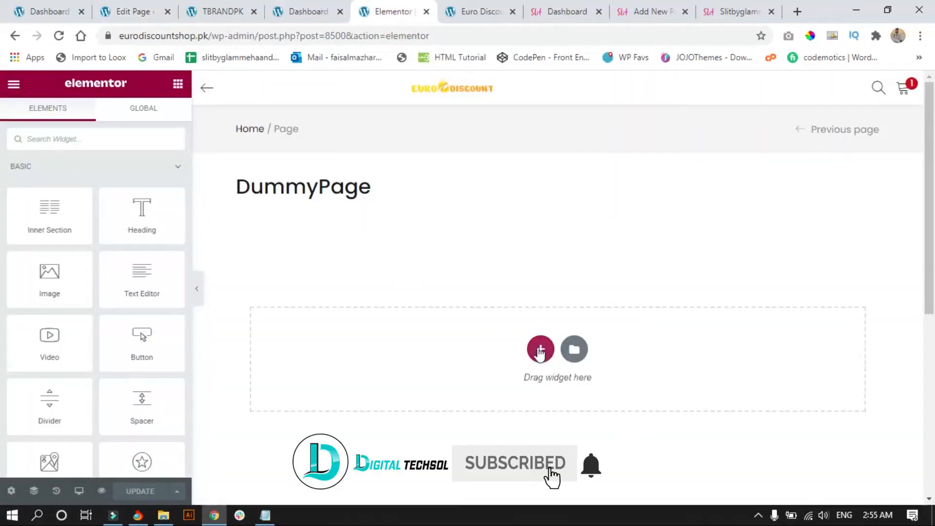
{"action": "left_click", "coordinate": [540, 348]}
{"action": "left_click", "coordinate": [379, 388]}
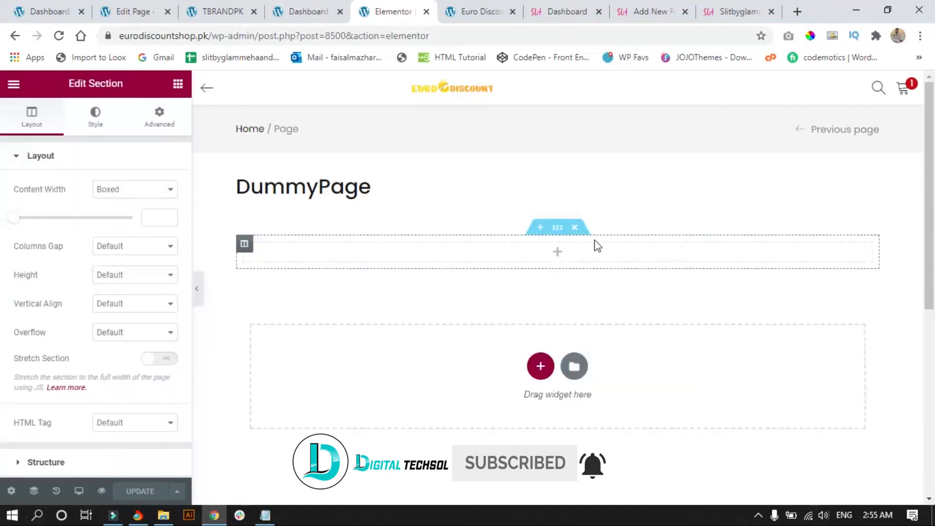
{"action": "left_click", "coordinate": [558, 252]}
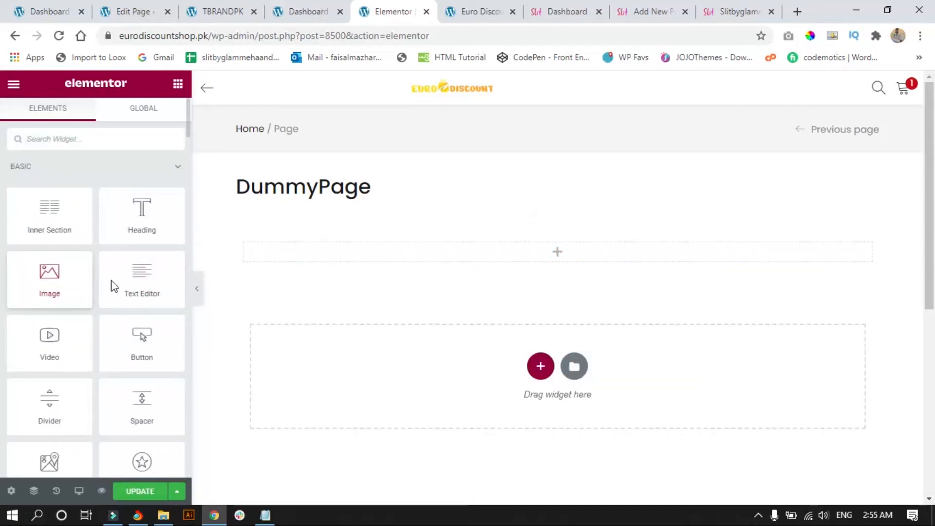
{"action": "left_click_drag", "start_coordinate": [29, 277], "coordinate": [62, 278]}
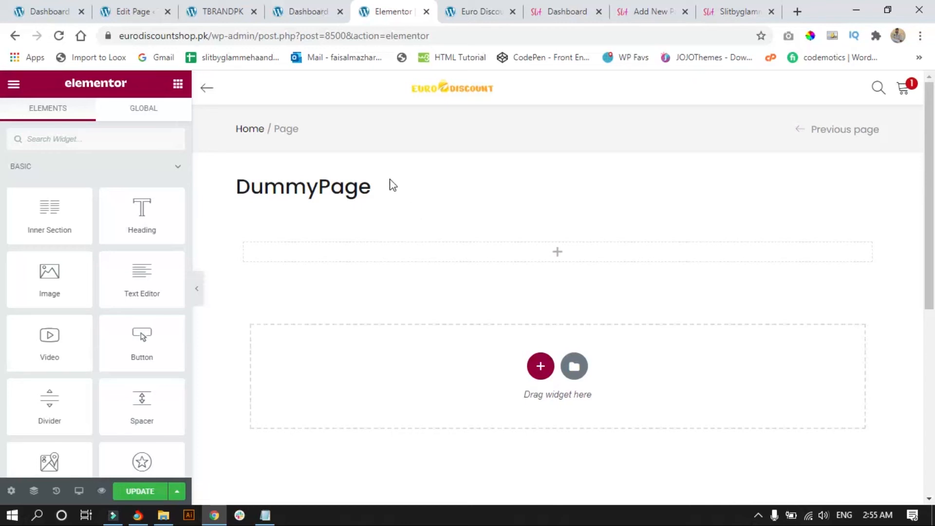
Step: Switch to Notepad and highlight "UX Builder" in the list of page builders
{"action": "left_click", "coordinate": [266, 516]}
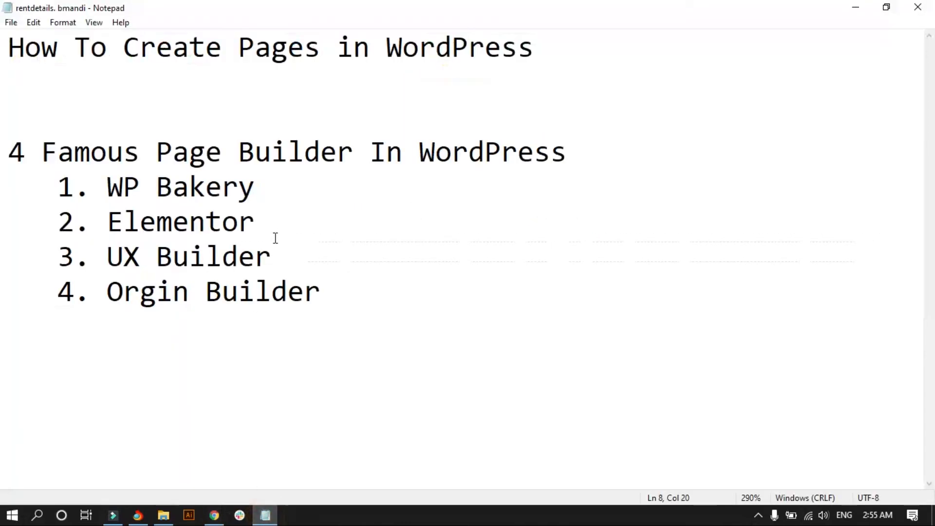
{"action": "left_click_drag", "start_coordinate": [271, 256], "coordinate": [109, 256]}
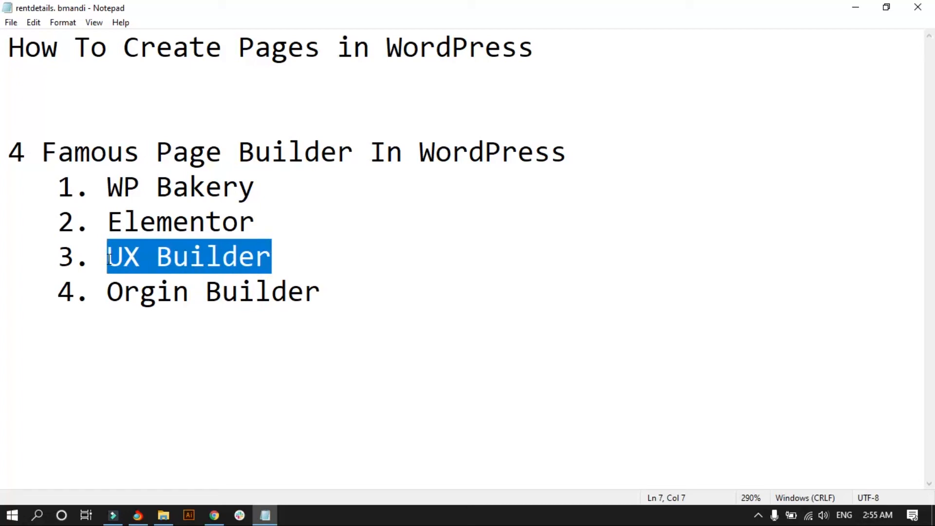
Step: Switch to Chrome and title the new page on the Slitbyglammehaandey site "DummyPage"
{"action": "left_click", "coordinate": [214, 515]}
{"action": "left_click", "coordinate": [560, 11]}
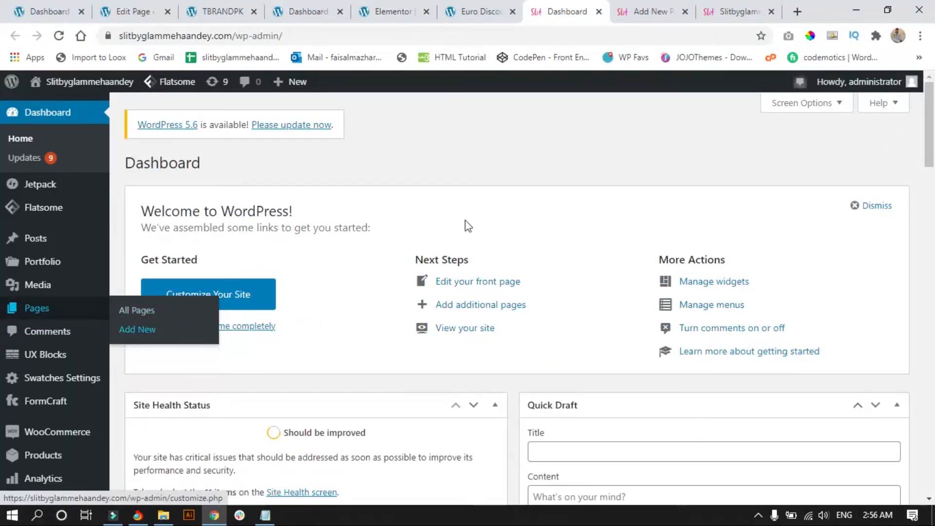
{"action": "left_click", "coordinate": [641, 2]}
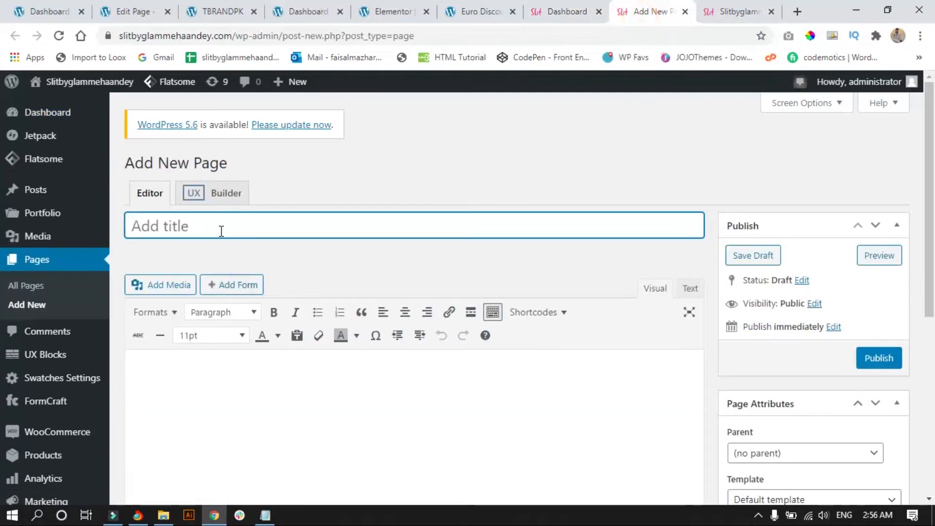
{"action": "type", "text": "DummyPage"}
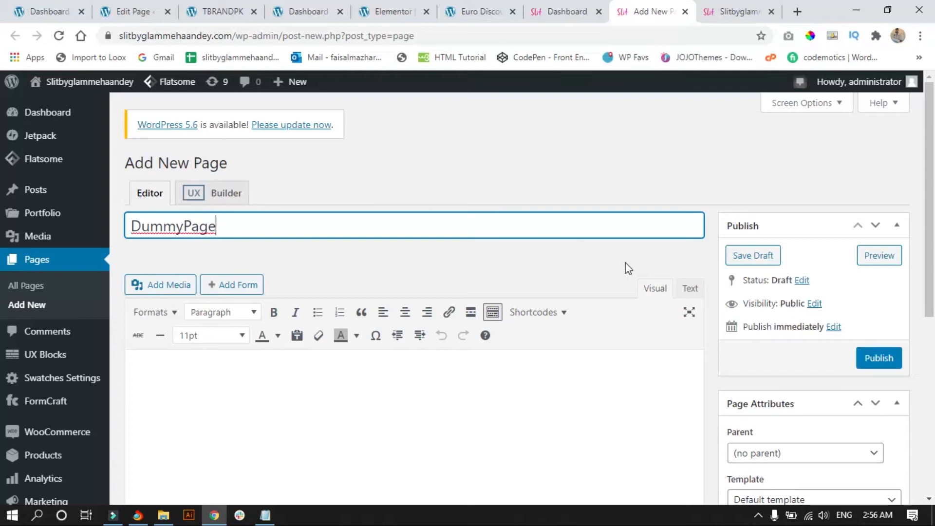
Step: Set the page's template to "Page - Full Width" and publish the page
{"action": "scroll", "coordinate": [653, 273], "scroll_direction": "down", "scroll_amount": 1}
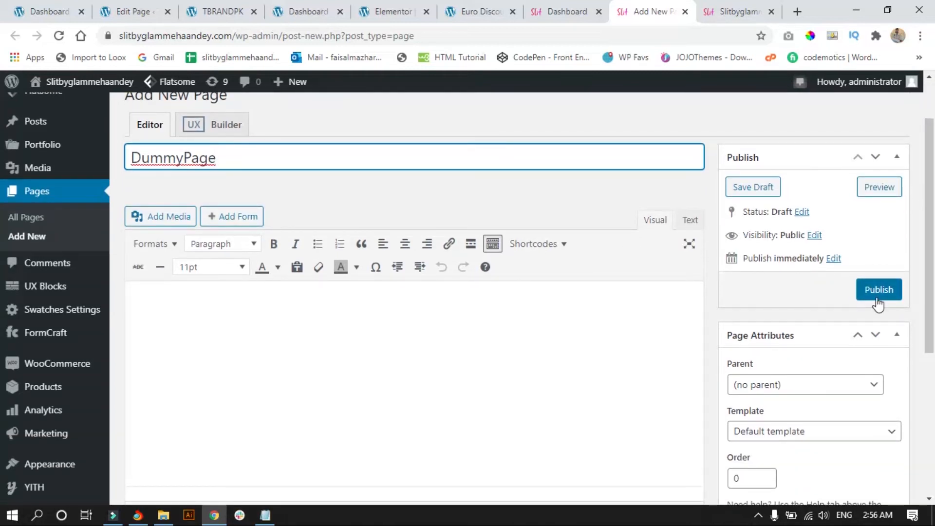
{"action": "scroll", "coordinate": [805, 308], "scroll_direction": "down", "scroll_amount": 1}
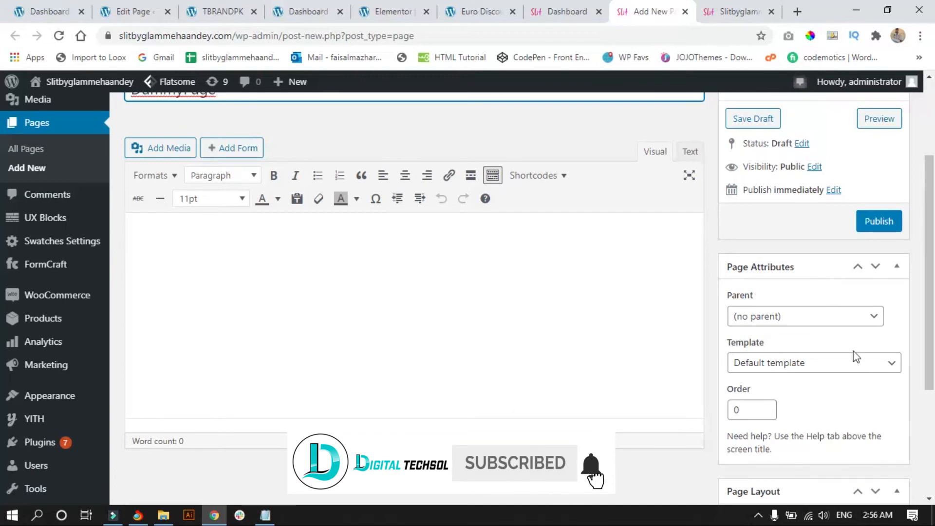
{"action": "left_click", "coordinate": [860, 364]}
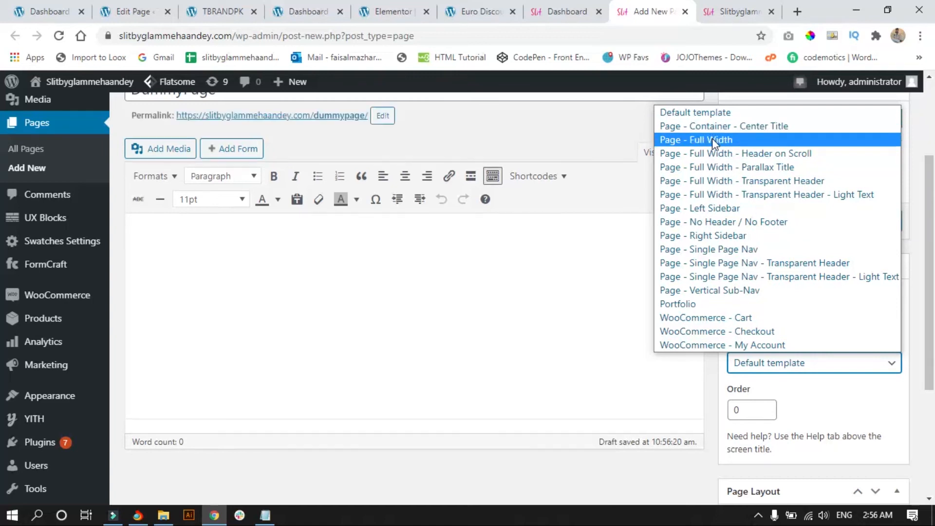
{"action": "left_click", "coordinate": [713, 141]}
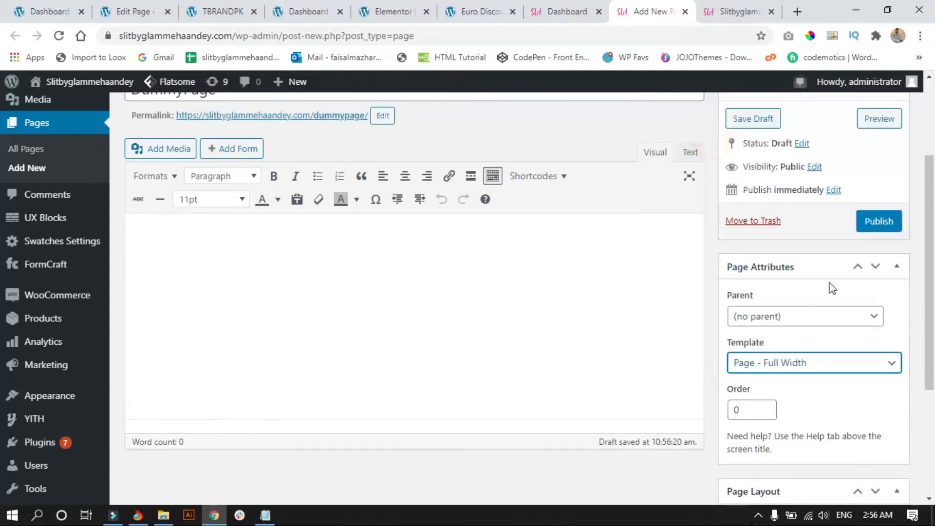
{"action": "scroll", "coordinate": [828, 302], "scroll_direction": "up", "scroll_amount": 1}
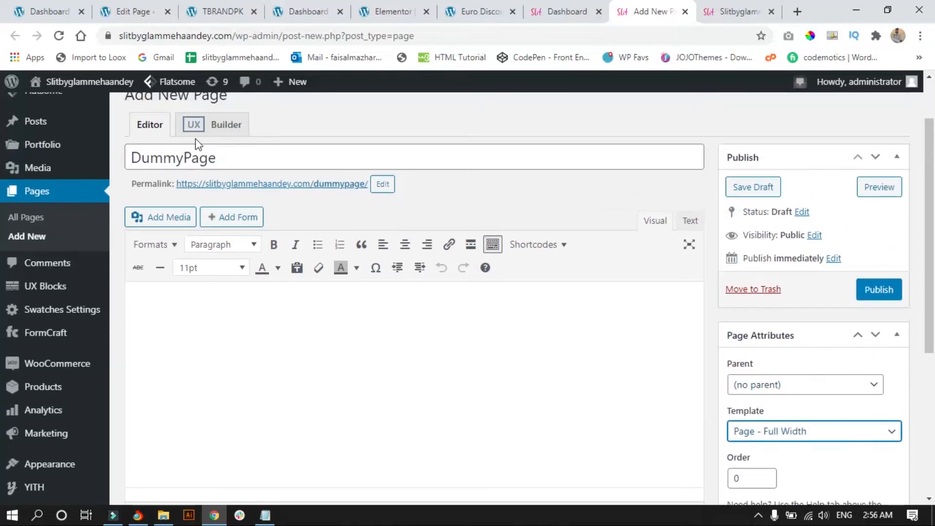
{"action": "left_click", "coordinate": [885, 298]}
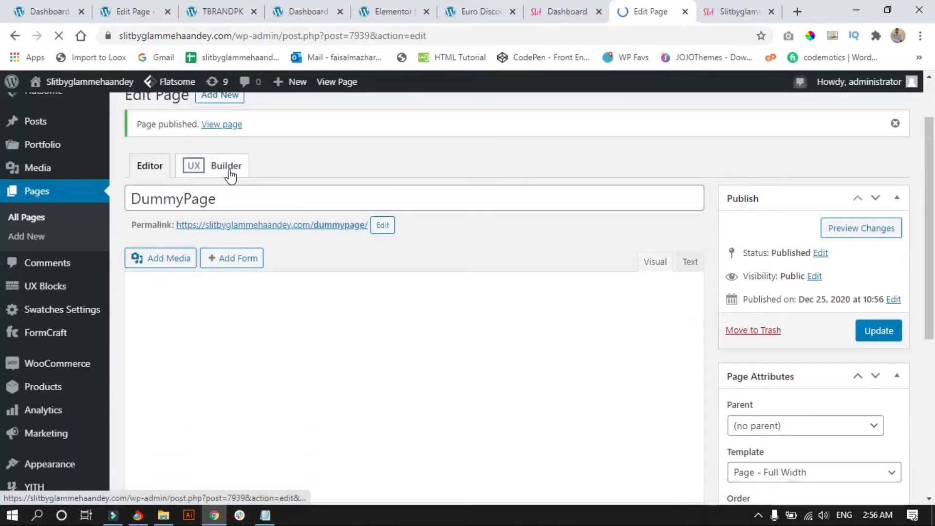
Step: Open the published DummyPage in UX Builder and look through the ready-made templates
{"action": "left_click", "coordinate": [230, 171]}
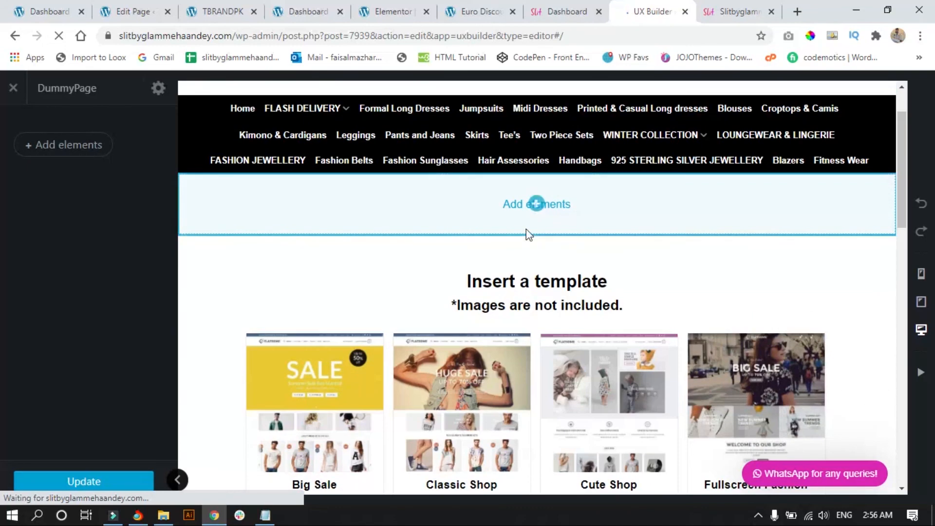
{"action": "scroll", "coordinate": [246, 247], "scroll_direction": "down", "scroll_amount": 1}
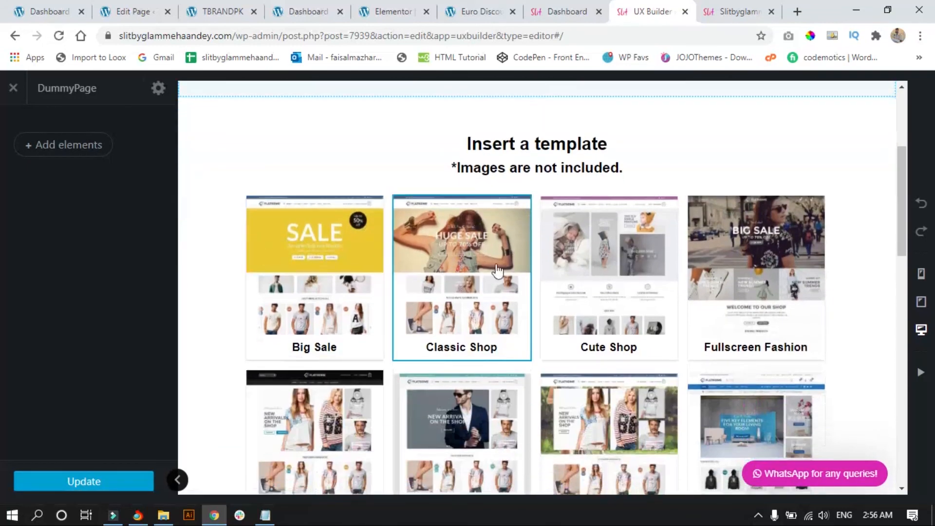
{"action": "scroll", "coordinate": [608, 244], "scroll_direction": "down", "scroll_amount": 1}
{"action": "scroll", "coordinate": [749, 265], "scroll_direction": "down", "scroll_amount": 4}
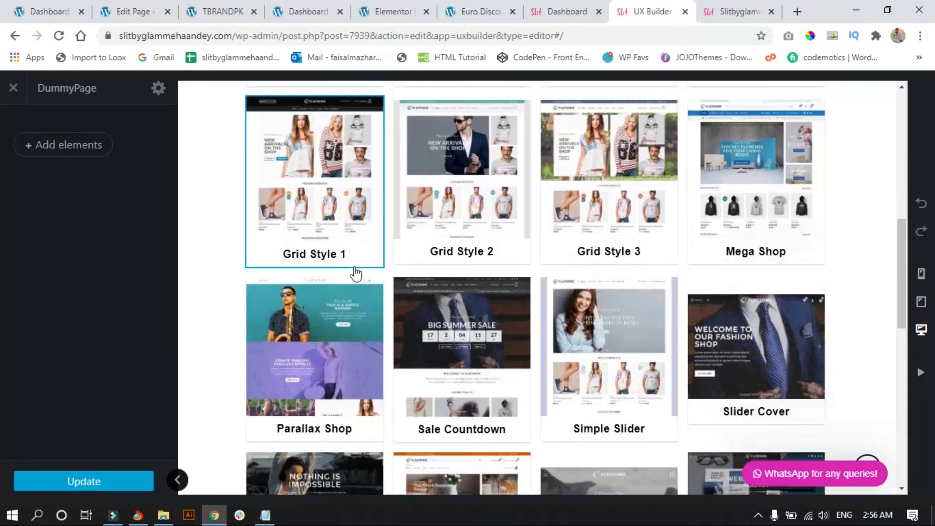
{"action": "scroll", "coordinate": [500, 258], "scroll_direction": "up", "scroll_amount": 6}
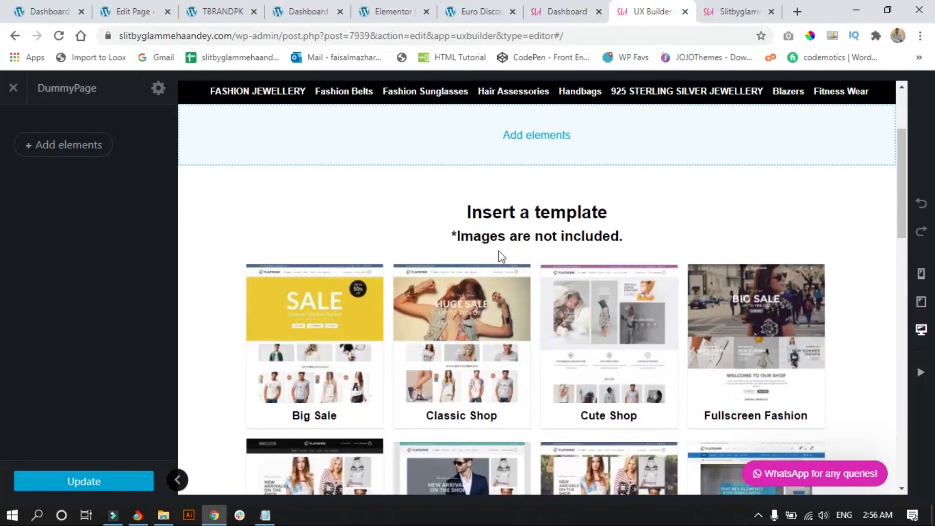
{"action": "scroll", "coordinate": [504, 247], "scroll_direction": "up", "scroll_amount": 1}
Step: Add a Row with the One Column preset to the page and open the element list for its column
{"action": "left_click", "coordinate": [536, 203]}
{"action": "left_click", "coordinate": [46, 283]}
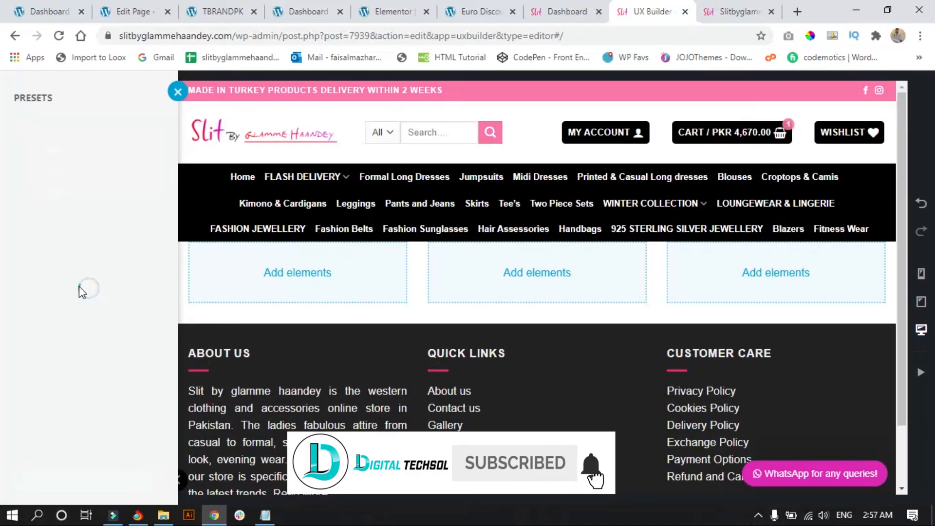
{"action": "left_click", "coordinate": [117, 226]}
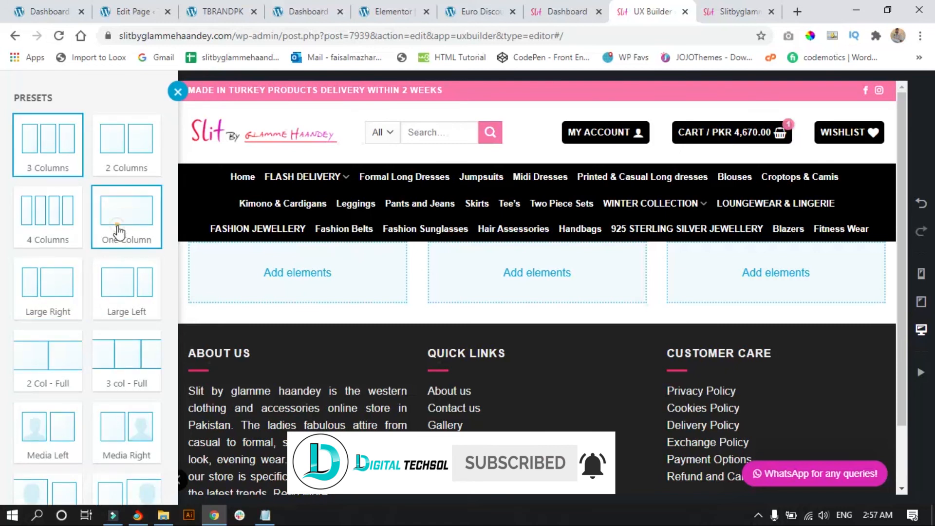
{"action": "left_click", "coordinate": [457, 274]}
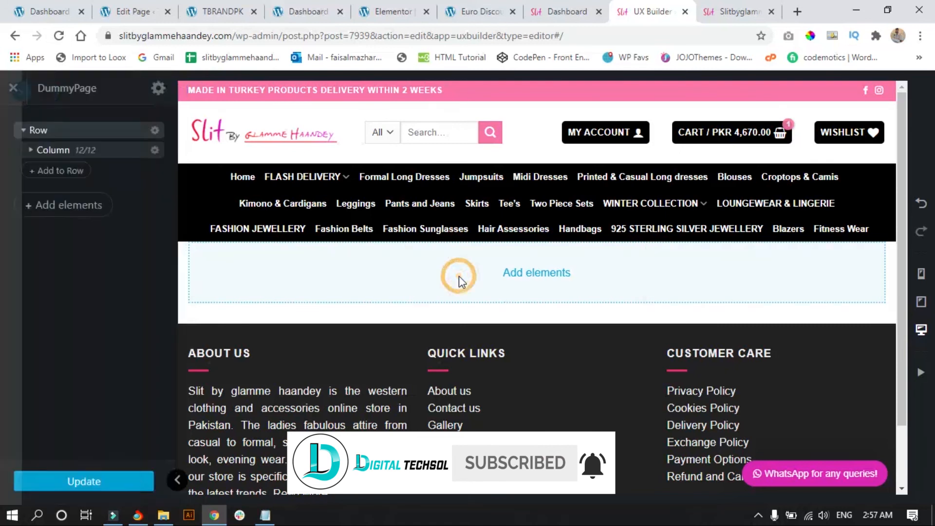
{"action": "left_click", "coordinate": [538, 275]}
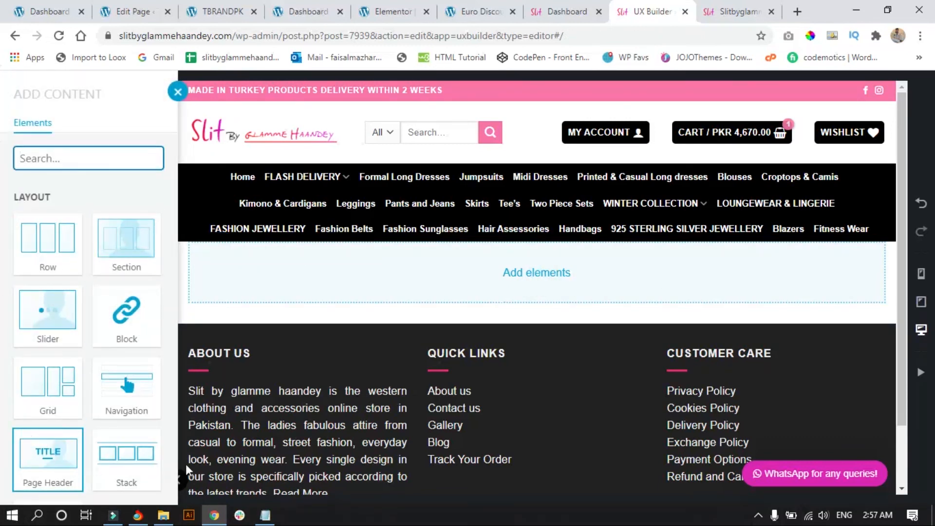
Step: Revisit the Elementor and WPBakery page editors and return to the page builder list in Notepad, at Orgin Builder
{"action": "left_click", "coordinate": [405, 12]}
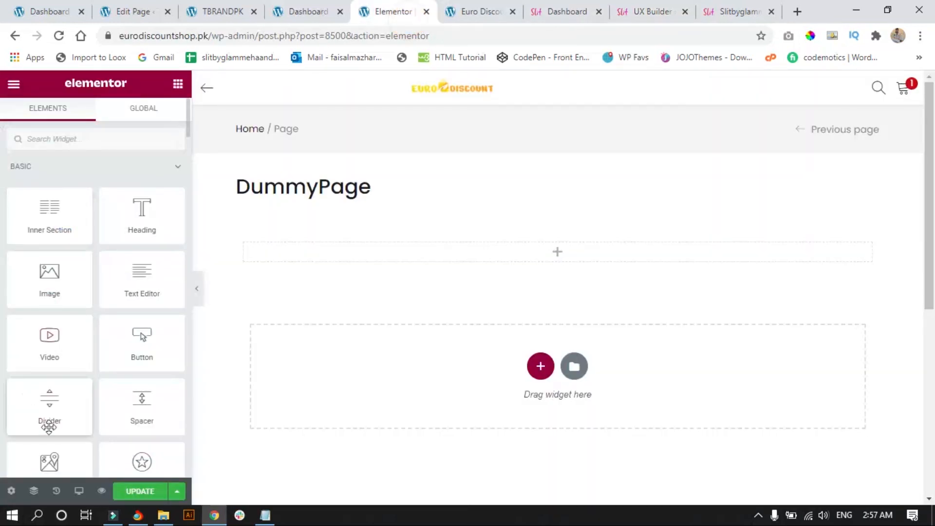
{"action": "left_click", "coordinate": [131, 7]}
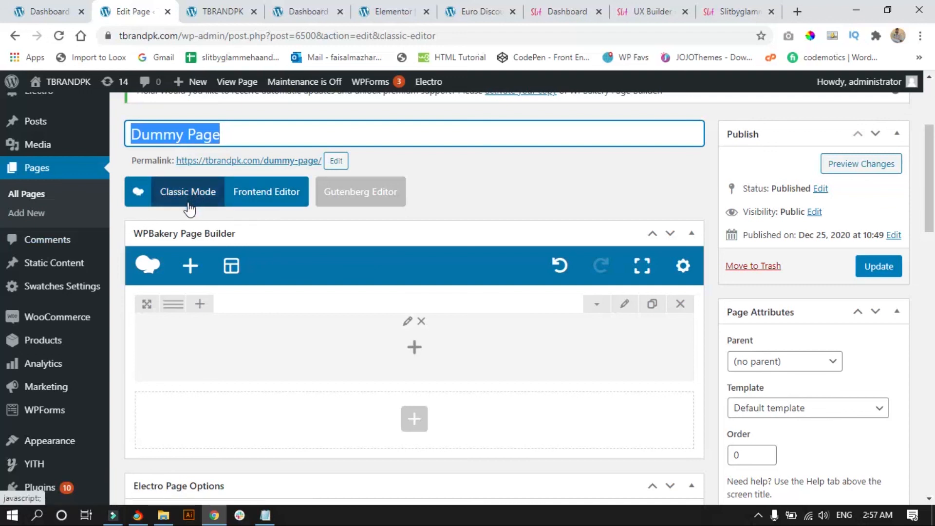
{"action": "left_click", "coordinate": [265, 515]}
{"action": "left_click", "coordinate": [353, 294]}
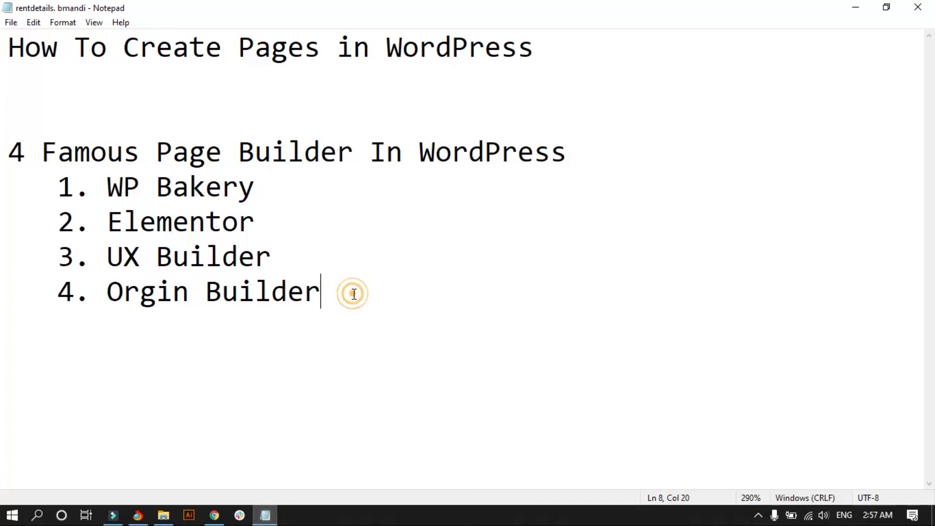